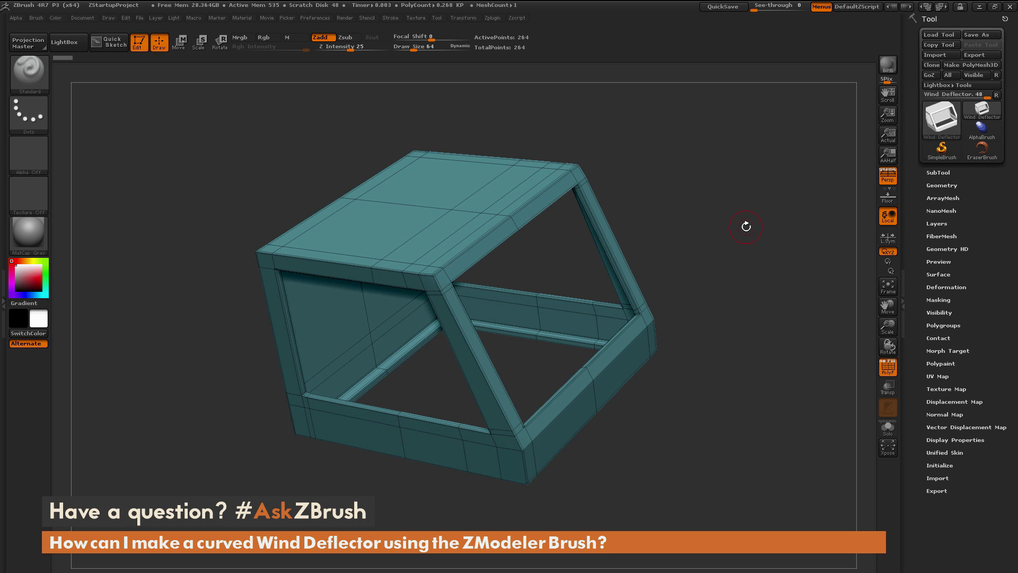
Step: Switch to the ZModeler brush for editing the wind deflector cab mesh
{"action": "left_click_drag", "start_coordinate": [1017, 14], "coordinate": [444, 27]}
{"action": "mouse_move", "coordinate": [727, 299]}
{"action": "left_mouse_down"}
{"action": "mouse_move", "coordinate": [737, 237]}
{"action": "mouse_move", "coordinate": [695, 301]}
{"action": "mouse_move", "coordinate": [723, 317]}
{"action": "left_mouse_up"}
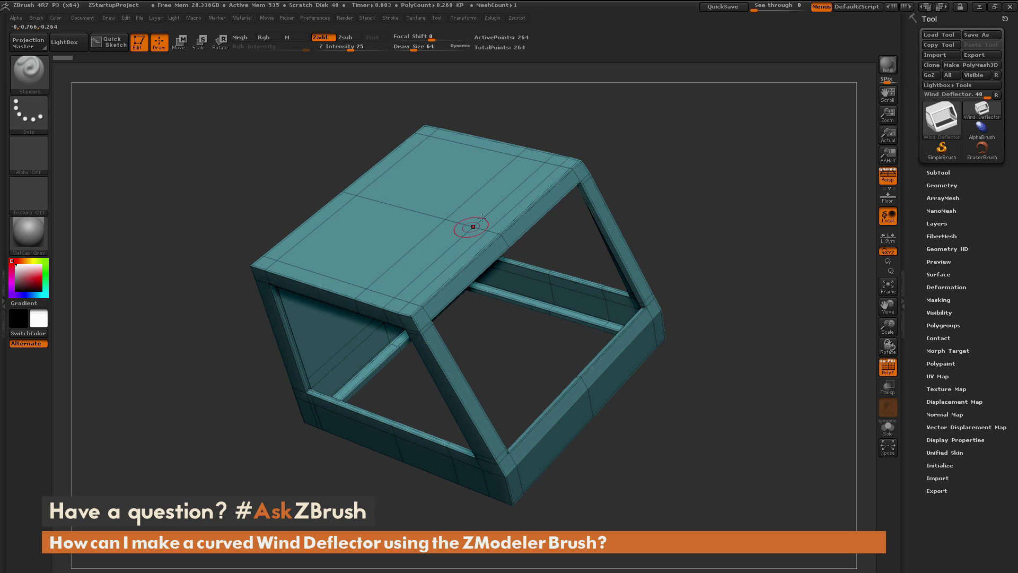
{"action": "left_click_drag", "start_coordinate": [638, 231], "coordinate": [716, 226]}
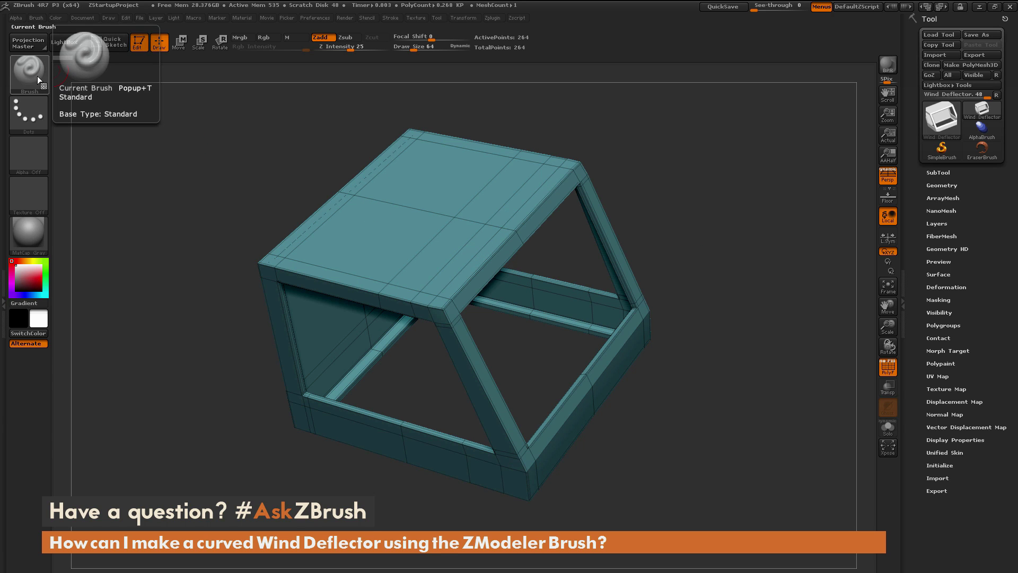
{"action": "key", "text": "b"}
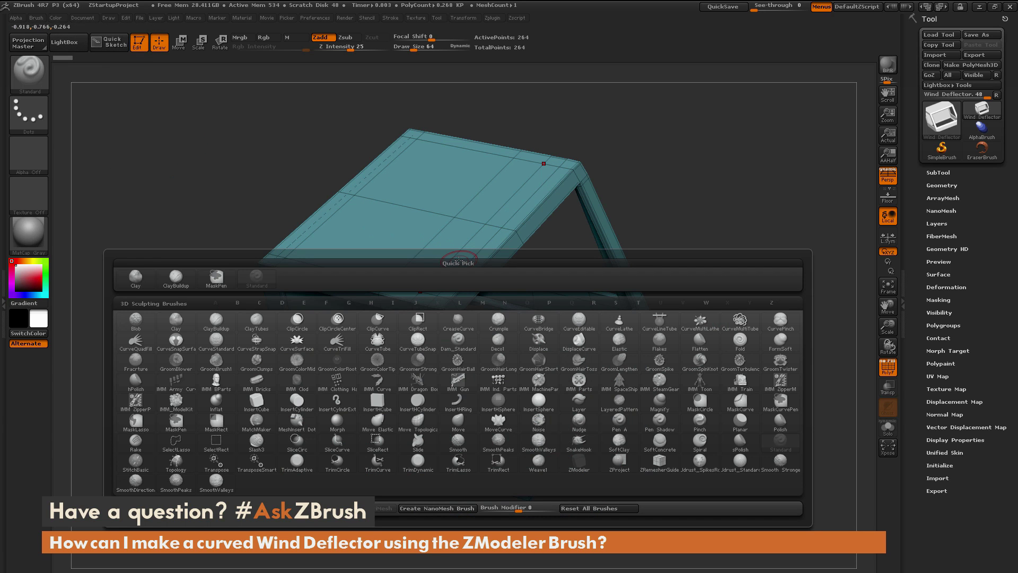
{"action": "key", "text": "z"}
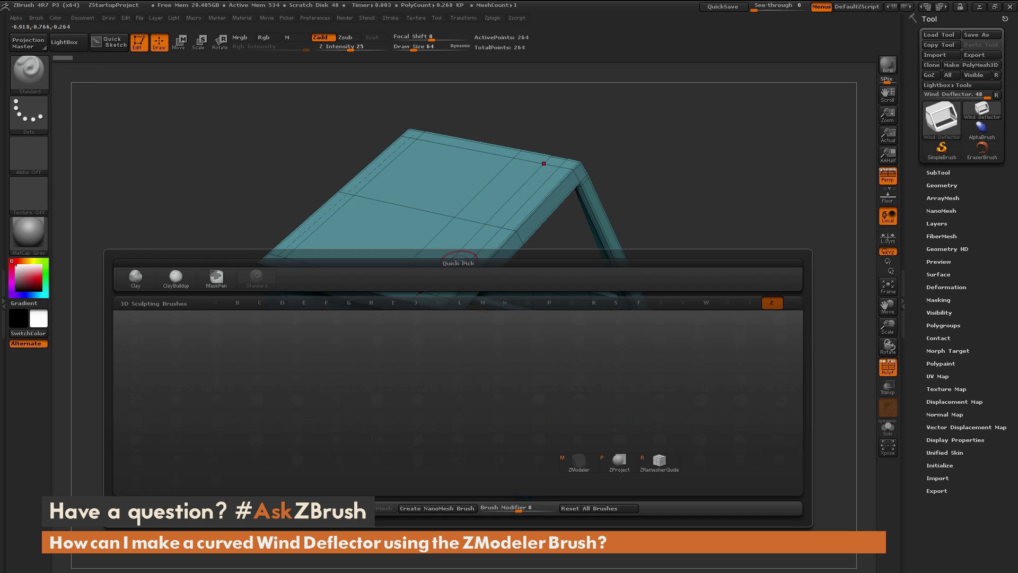
{"action": "key", "text": "m"}
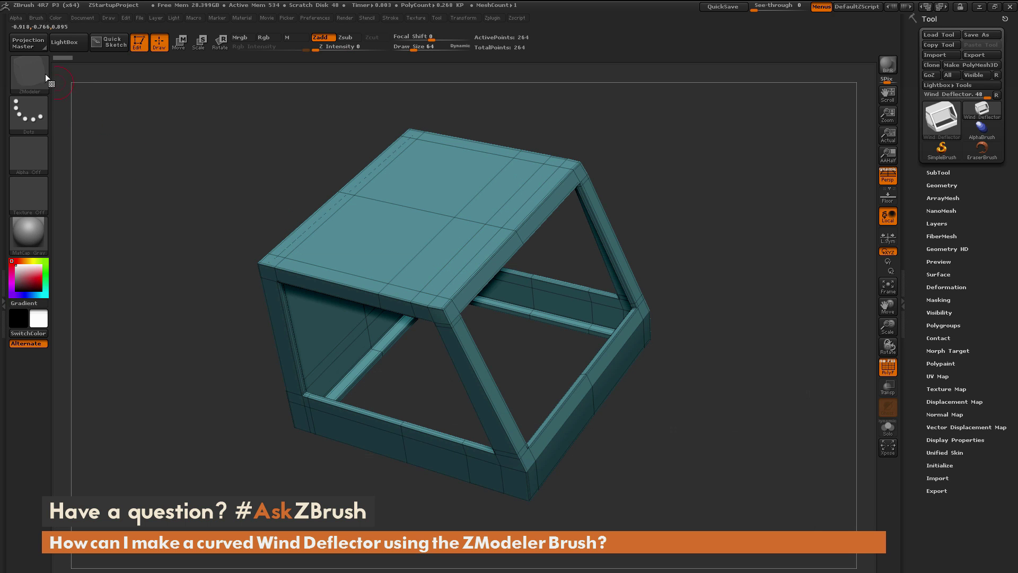
{"action": "mouse_move", "coordinate": [738, 216]}
{"action": "left_mouse_down"}
{"action": "mouse_move", "coordinate": [750, 206]}
{"action": "mouse_move", "coordinate": [759, 221]}
{"action": "left_mouse_up"}
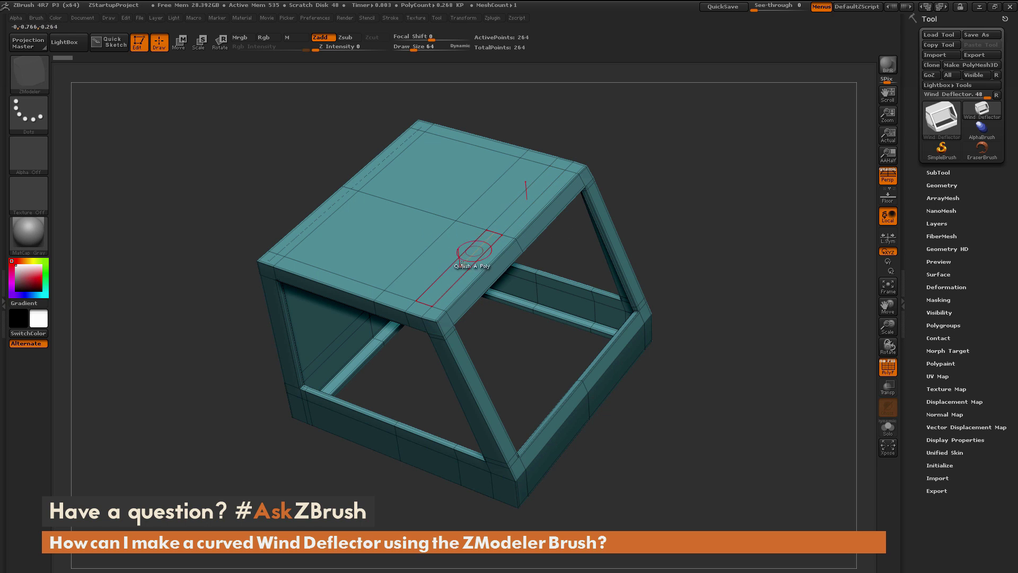
{"action": "left_click_drag", "start_coordinate": [404, 297], "coordinate": [411, 299]}
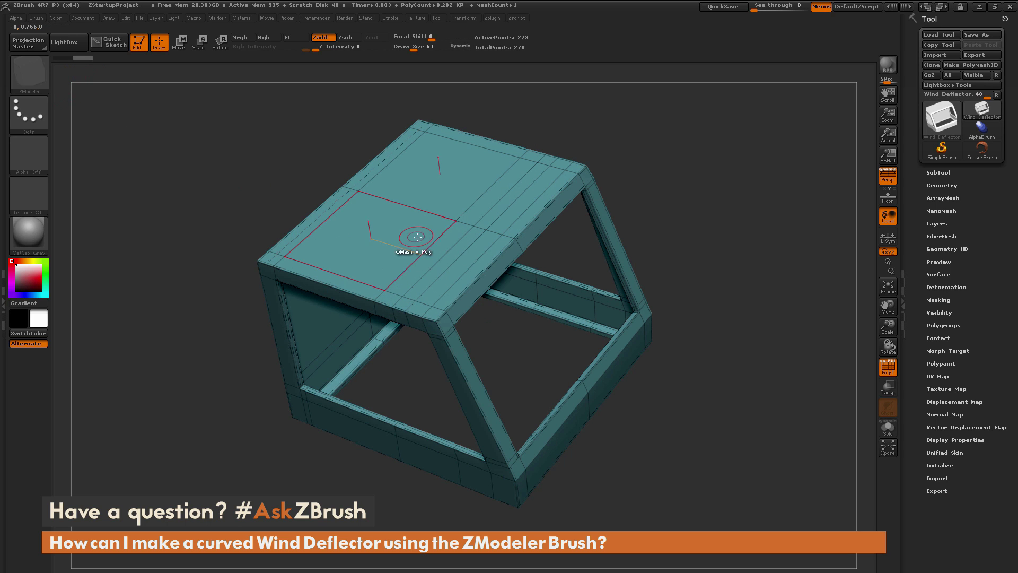
{"action": "key", "text": "ctrl+z"}
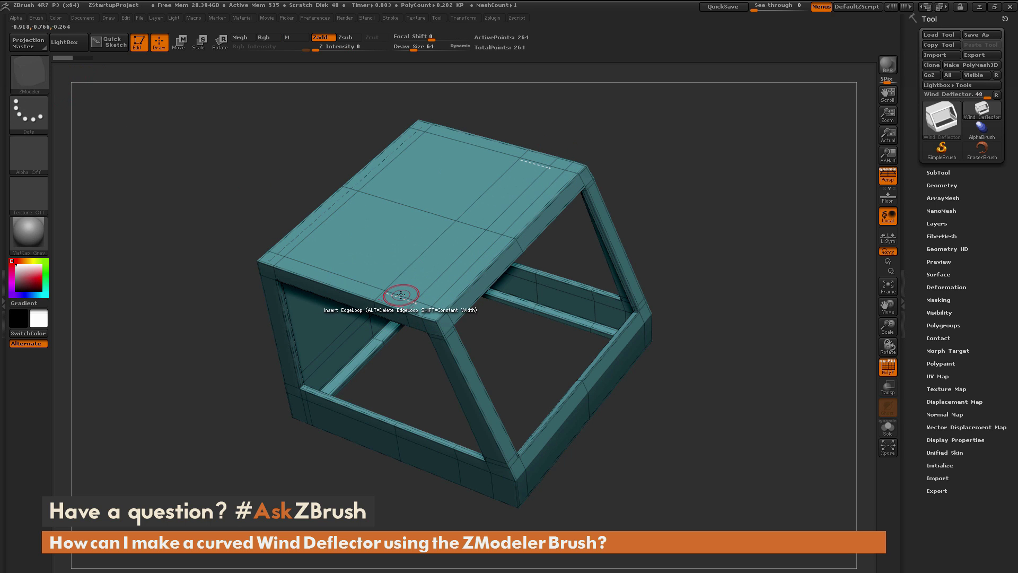
{"action": "key", "text": "ctrl+shift+z"}
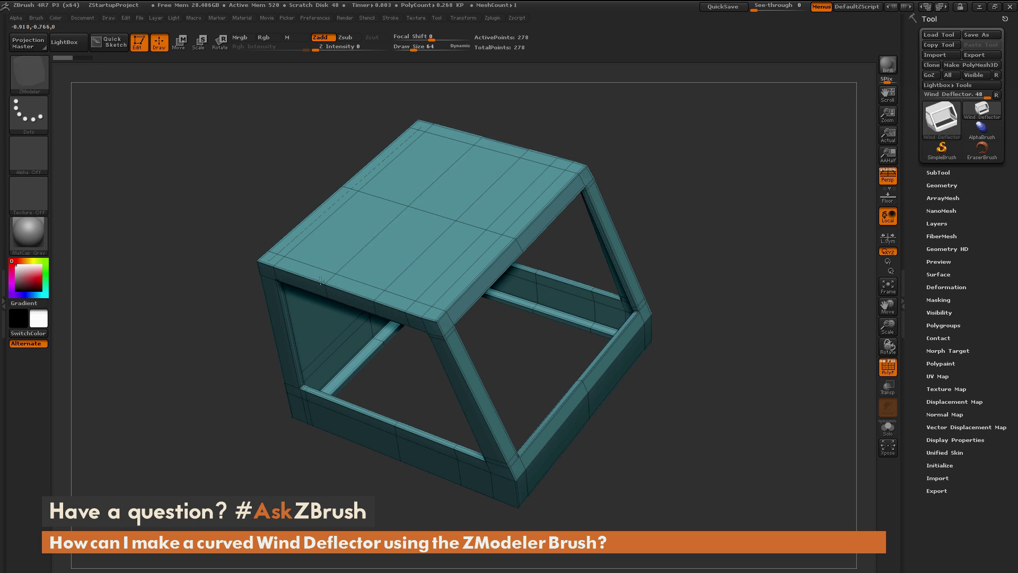
{"action": "key", "text": "ctrl+z"}
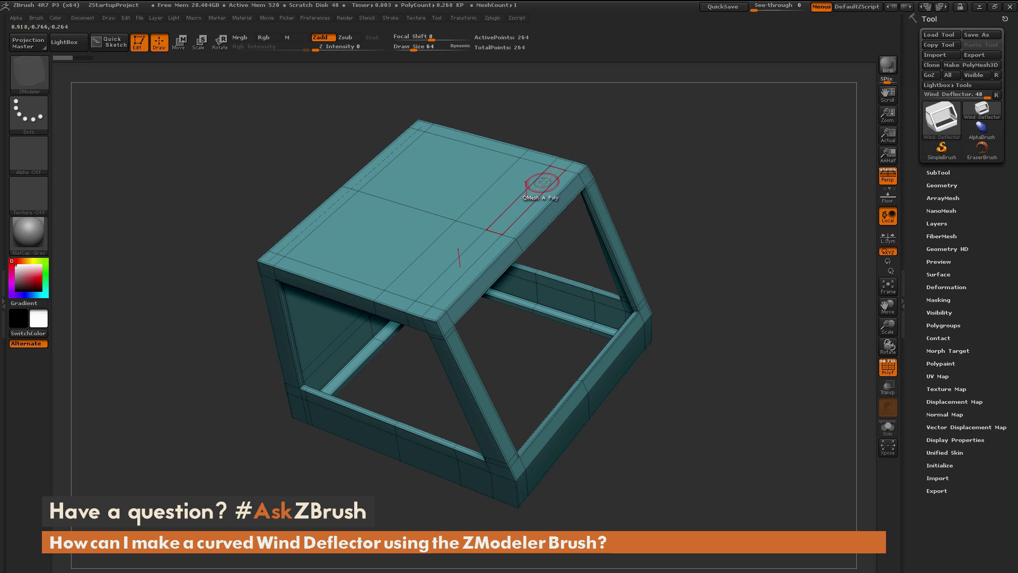
Step: Mark the two narrow polygons along the roof's front edge as one strip and raise it slightly with QMesh
{"action": "left_click", "coordinate": [462, 266], "text": "alt"}
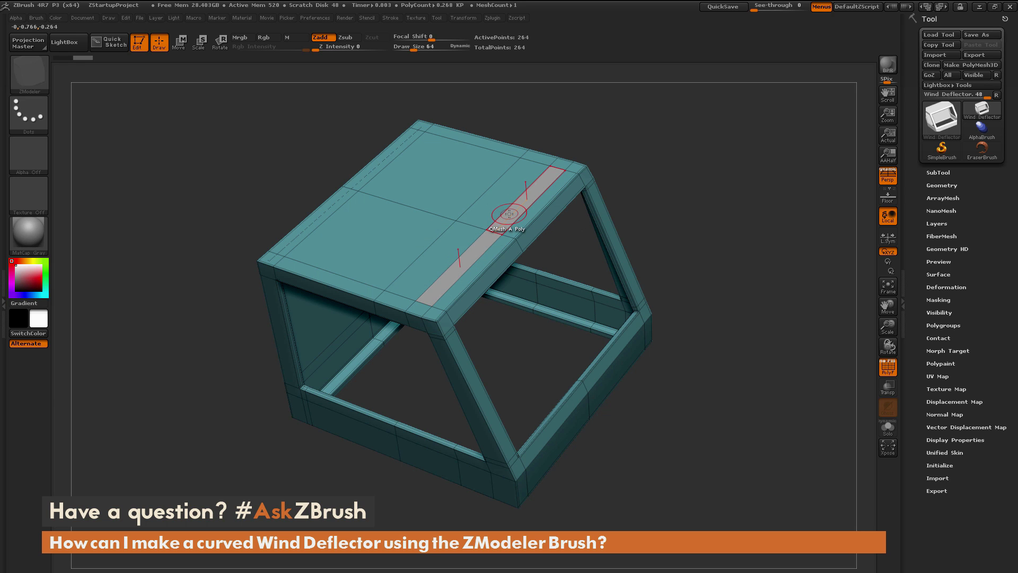
{"action": "left_click_drag", "start_coordinate": [798, 173], "coordinate": [756, 235]}
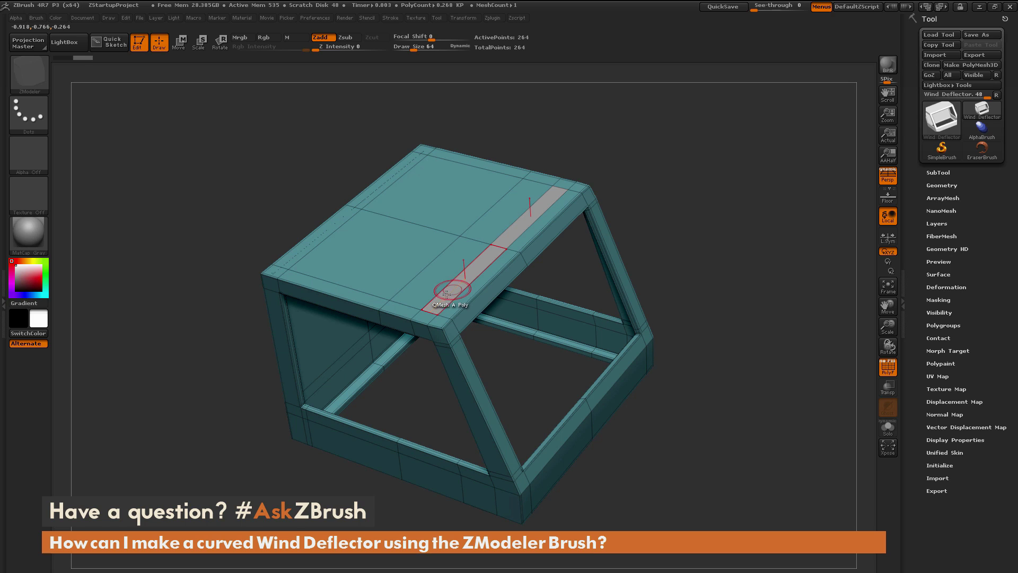
{"action": "mouse_move", "coordinate": [451, 291]}
{"action": "left_mouse_down"}
{"action": "mouse_move", "coordinate": [444, 233]}
{"action": "mouse_move", "coordinate": [448, 268]}
{"action": "mouse_move", "coordinate": [441, 247]}
{"action": "mouse_move", "coordinate": [437, 281]}
{"action": "mouse_move", "coordinate": [436, 256]}
{"action": "mouse_move", "coordinate": [447, 286]}
{"action": "left_mouse_up"}
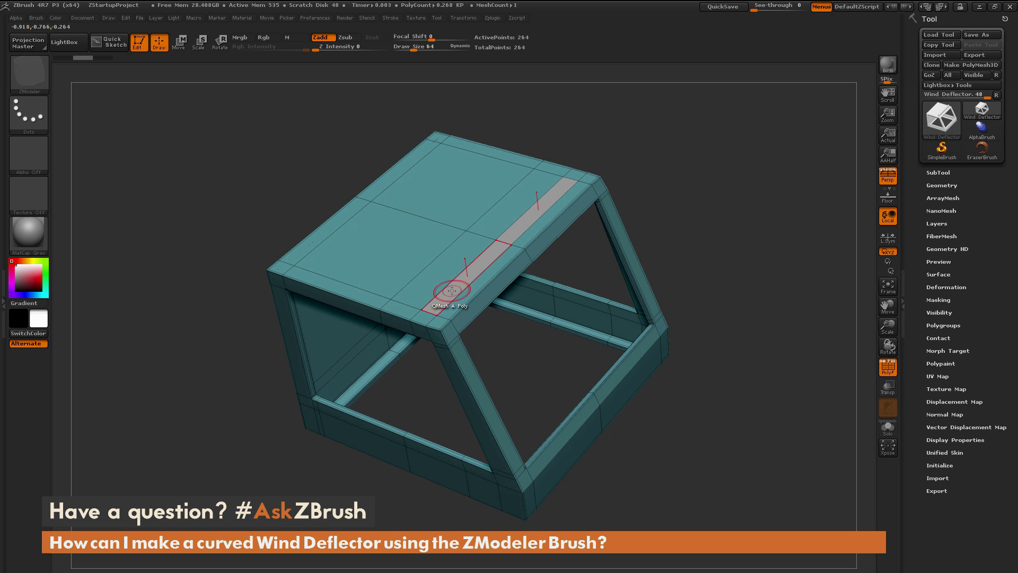
{"action": "left_click_drag", "start_coordinate": [443, 281], "coordinate": [457, 288]}
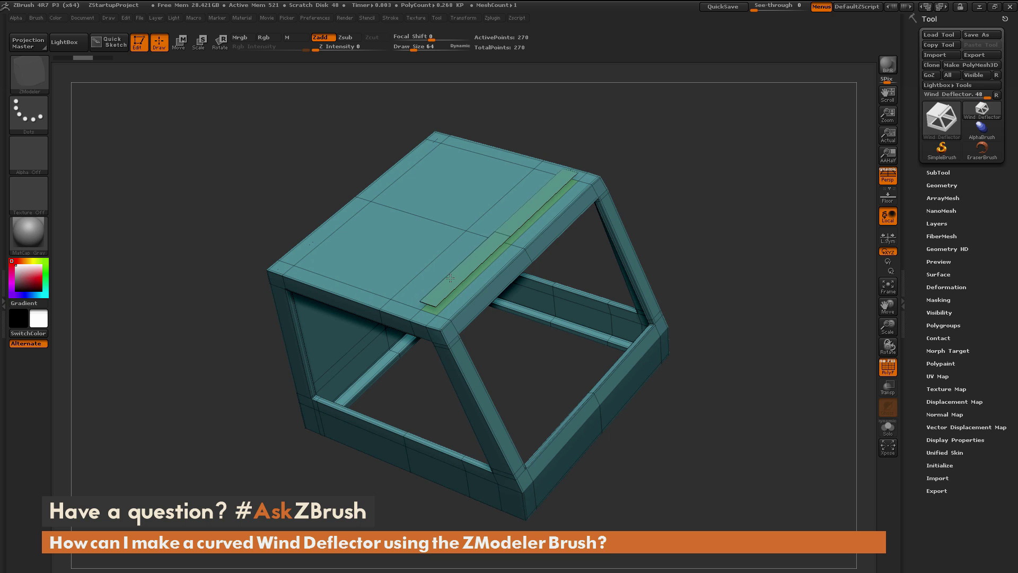
Step: Extrude the raised strip upward again with QMesh to form a square bar along the roof's front edge
{"action": "left_click_drag", "start_coordinate": [726, 271], "coordinate": [743, 227]}
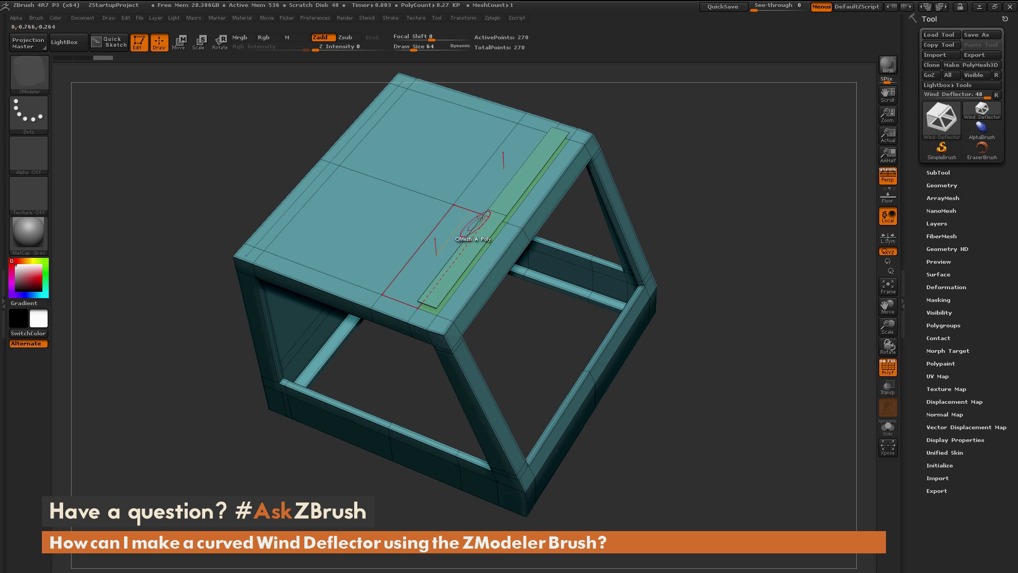
{"action": "left_click_drag", "start_coordinate": [711, 222], "coordinate": [765, 254]}
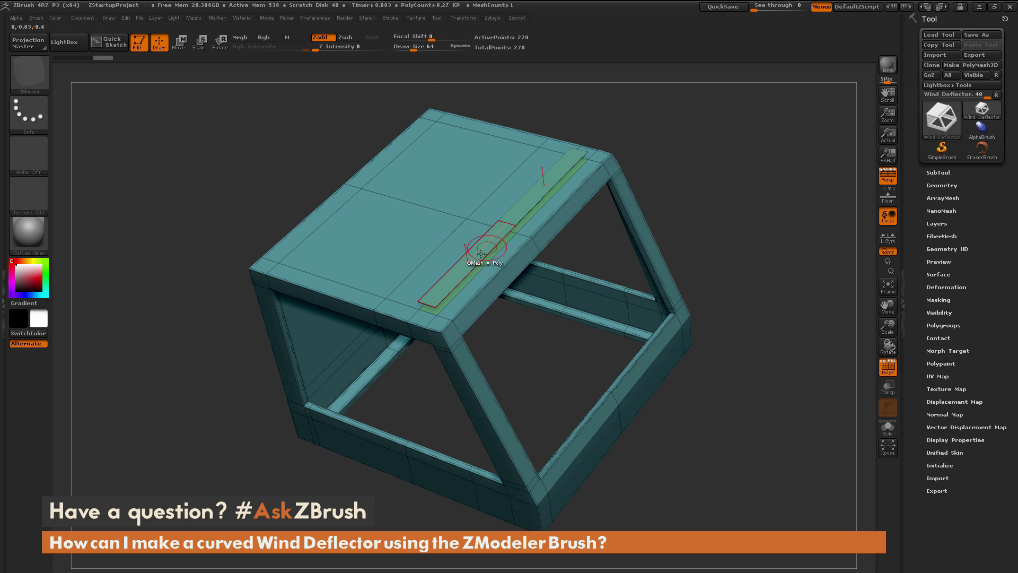
{"action": "left_click_drag", "start_coordinate": [705, 212], "coordinate": [763, 296]}
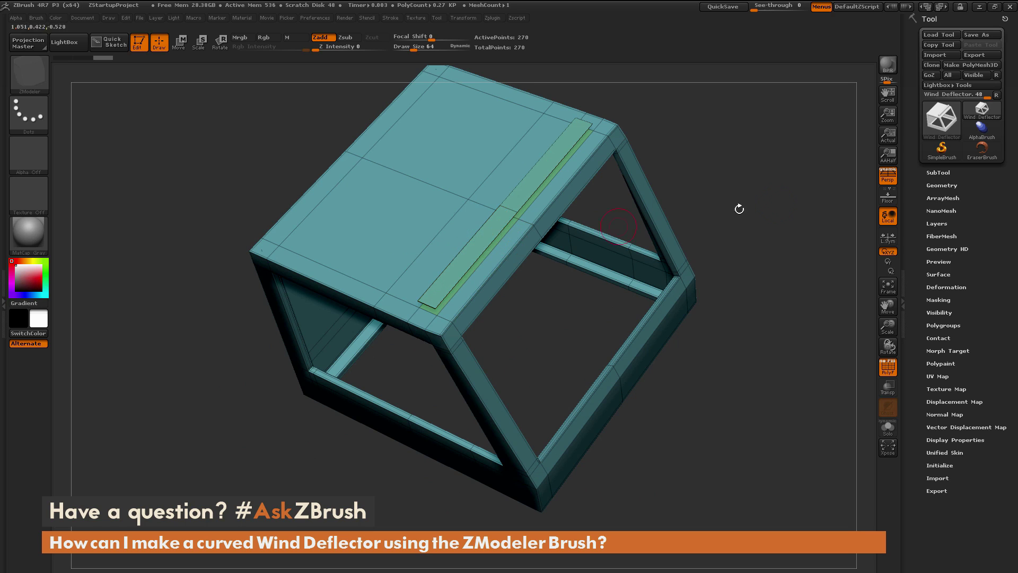
{"action": "left_click_drag", "start_coordinate": [789, 191], "coordinate": [774, 212]}
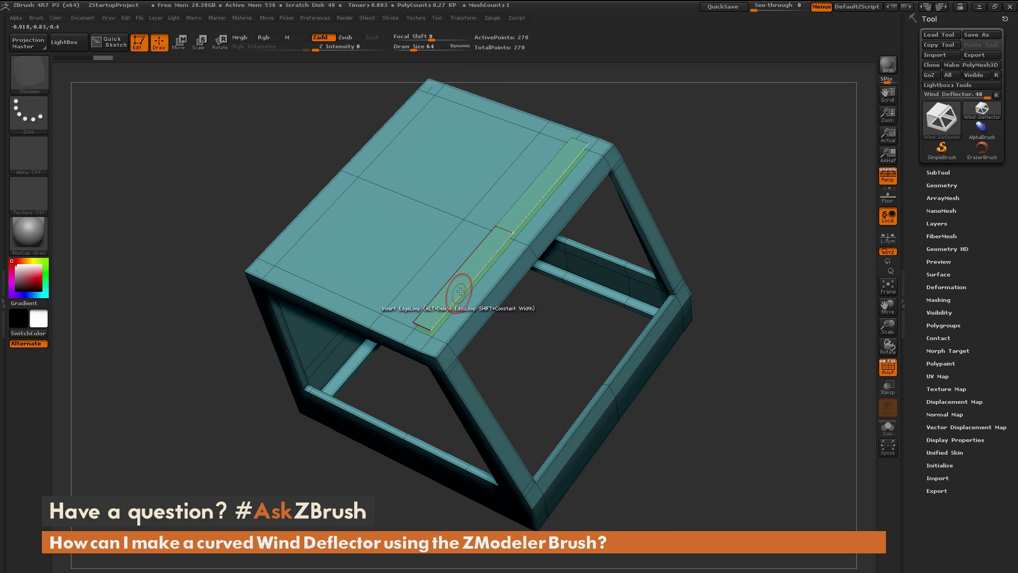
{"action": "left_click_drag", "start_coordinate": [449, 295], "coordinate": [452, 249]}
{"action": "left_click_drag", "start_coordinate": [616, 344], "coordinate": [591, 287]}
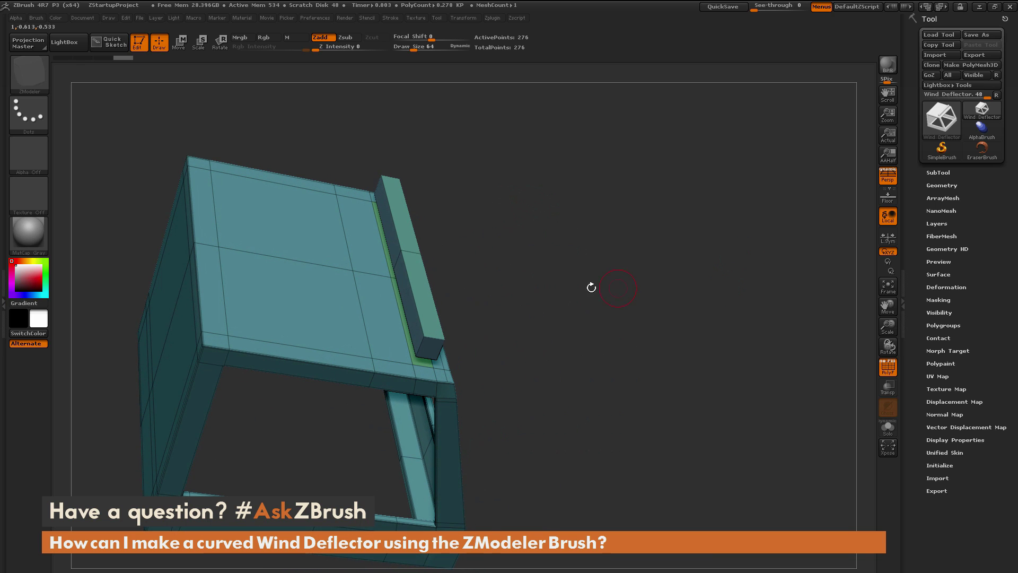
{"action": "left_click_drag", "start_coordinate": [267, 150], "coordinate": [572, 291]}
{"action": "left_click_drag", "start_coordinate": [453, 315], "coordinate": [449, 199]}
{"action": "key", "text": "ctrl+z"}
Step: Set the ZModeler edge action to Extrude and try it on the bar's upper front edge
{"action": "left_click_drag", "start_coordinate": [707, 301], "coordinate": [763, 254]}
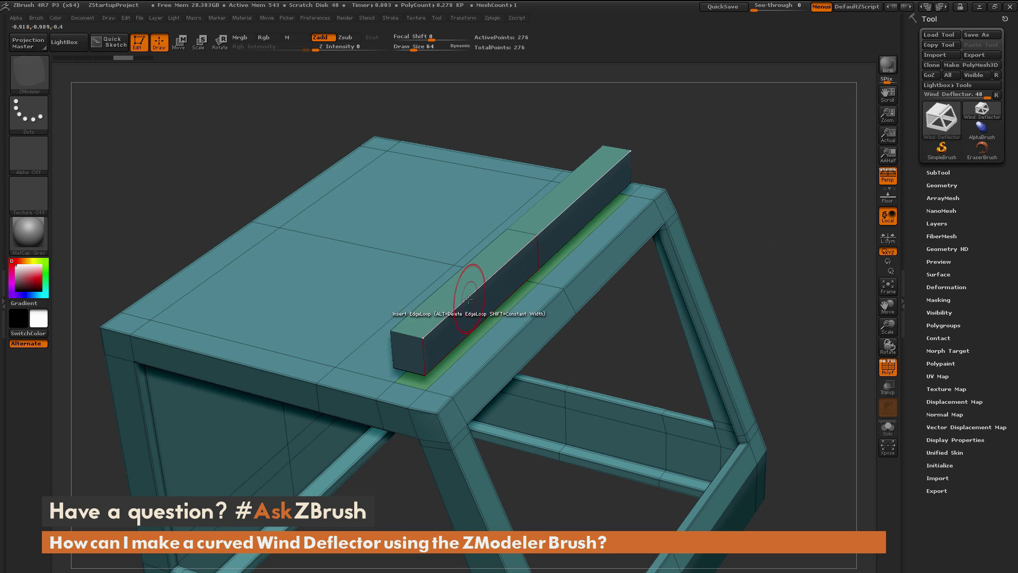
{"action": "key", "text": "space"}
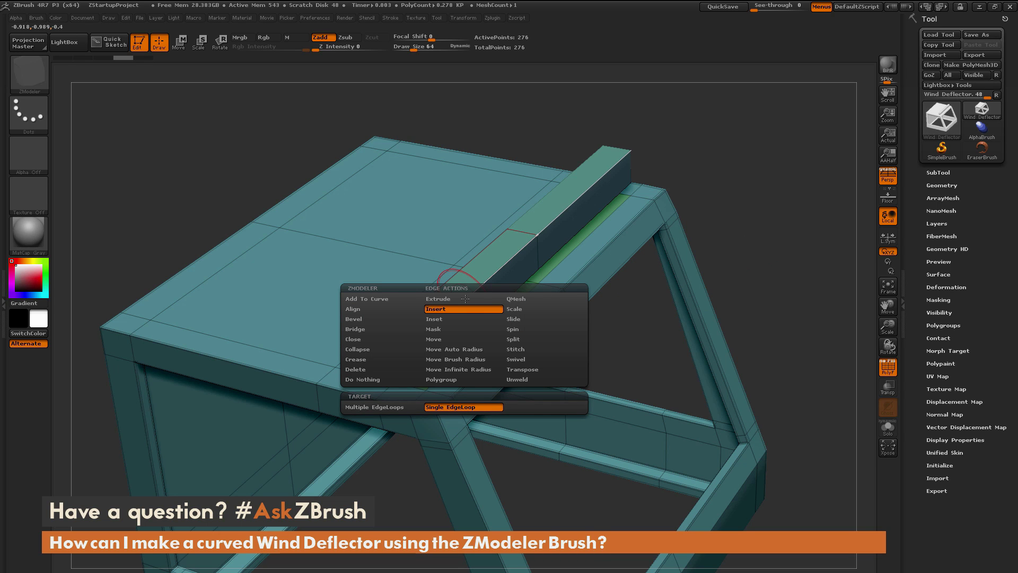
{"action": "left_click", "coordinate": [445, 300]}
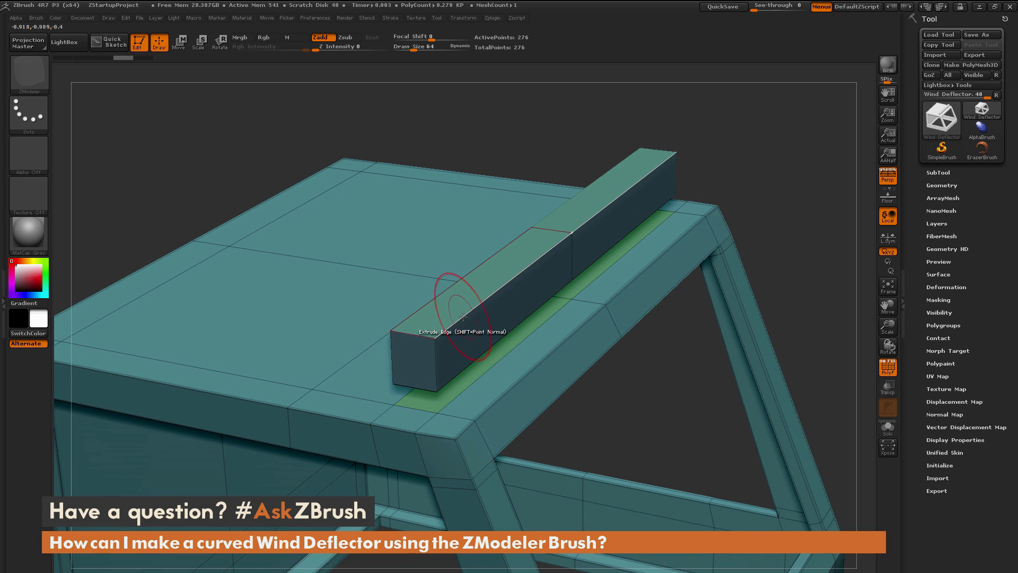
{"action": "mouse_move", "coordinate": [469, 310]}
{"action": "left_mouse_down"}
{"action": "mouse_move", "coordinate": [469, 262]}
{"action": "mouse_move", "coordinate": [477, 297]}
{"action": "left_mouse_up"}
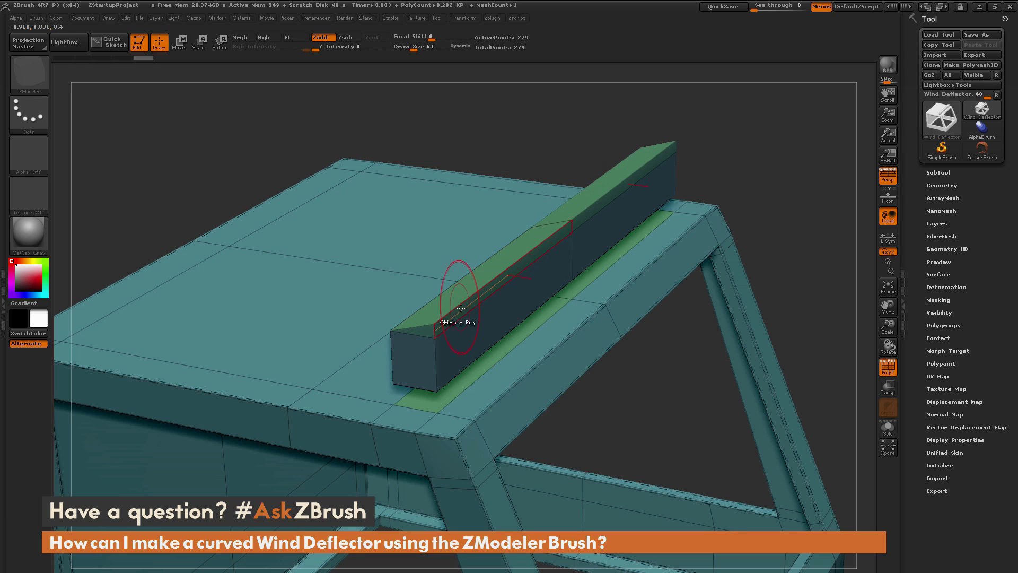
{"action": "key", "text": "ctrl+z"}
Step: Reduce the draw size to 17 and try extruding the bar's upper front edge straight up and outward
{"action": "left_click_drag", "start_coordinate": [622, 402], "coordinate": [470, 370], "text": "alt"}
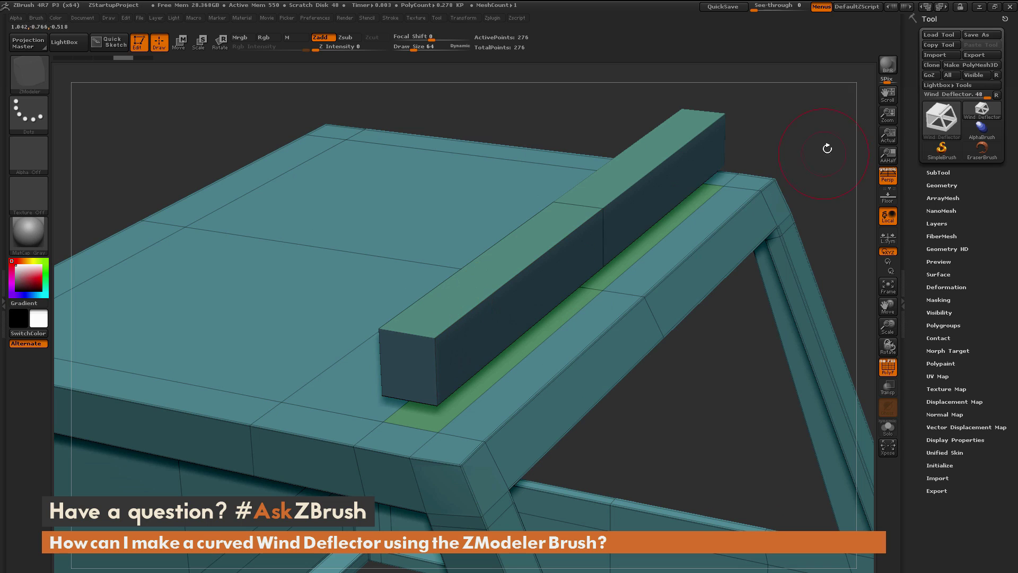
{"action": "key", "text": "space"}
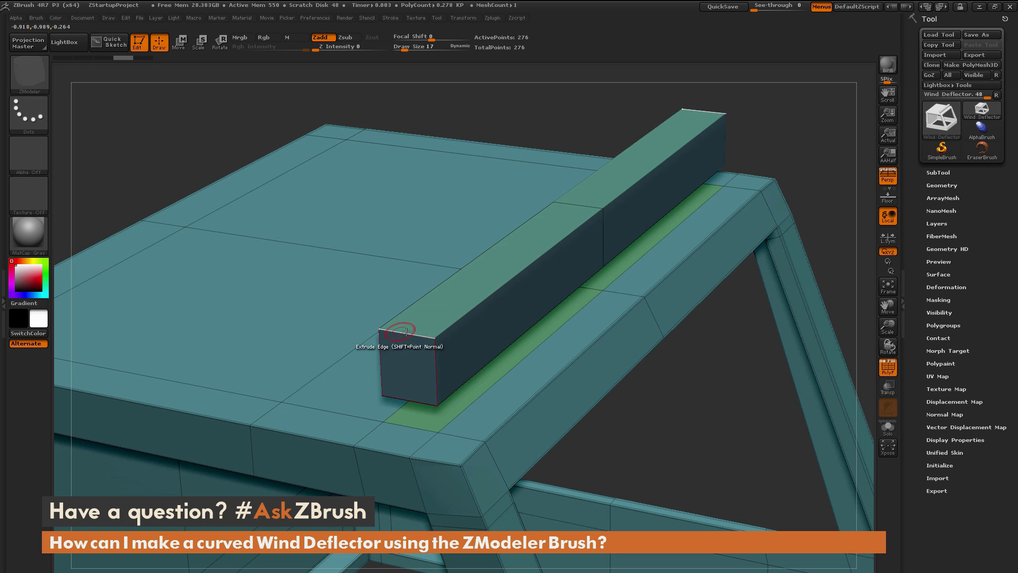
{"action": "left_click_drag", "start_coordinate": [458, 316], "coordinate": [455, 295]}
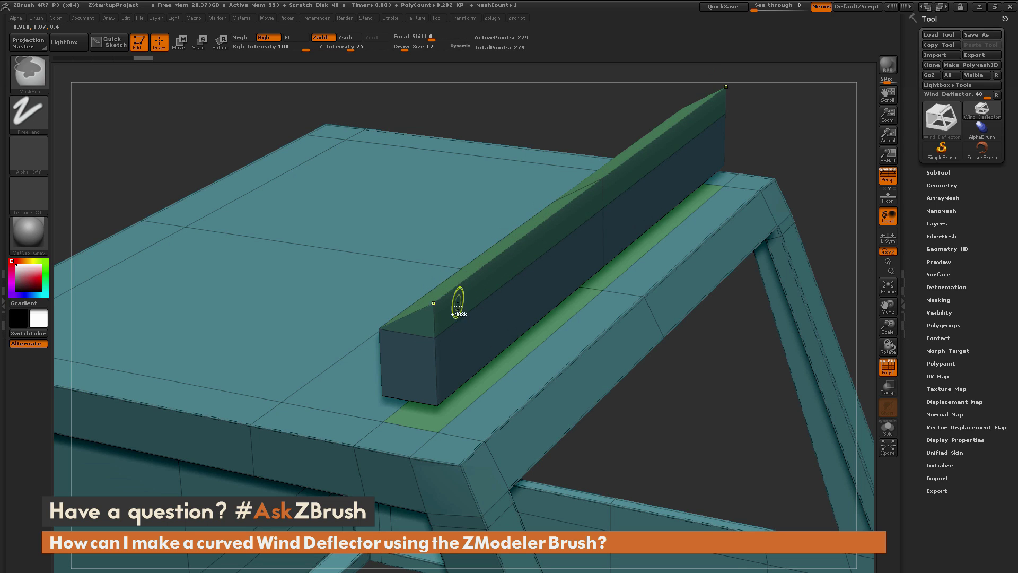
{"action": "key", "text": "ctrl+z"}
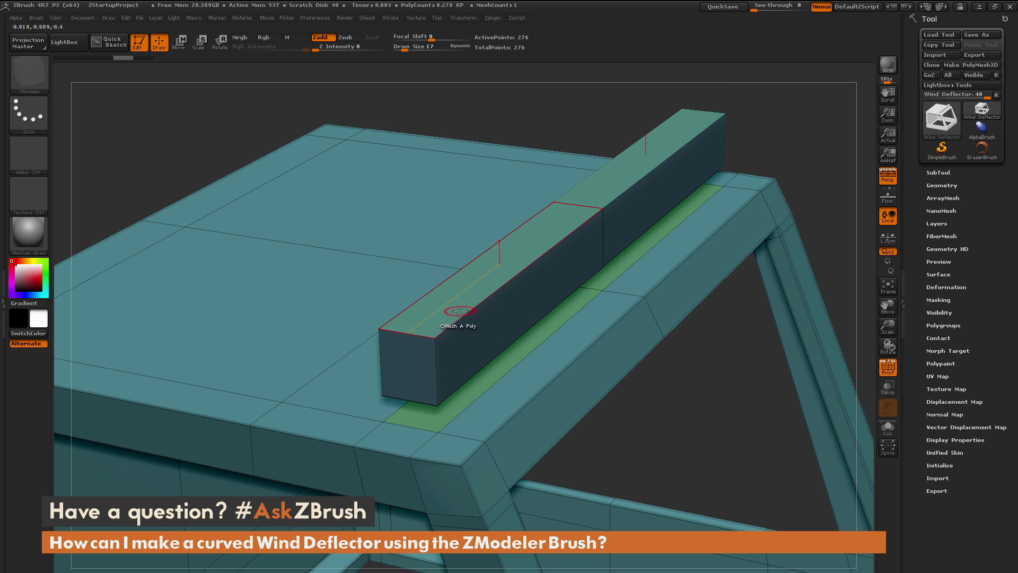
{"action": "mouse_move", "coordinate": [459, 318]}
{"action": "left_mouse_down"}
{"action": "mouse_move", "coordinate": [526, 333]}
{"action": "mouse_move", "coordinate": [470, 325]}
{"action": "left_mouse_up"}
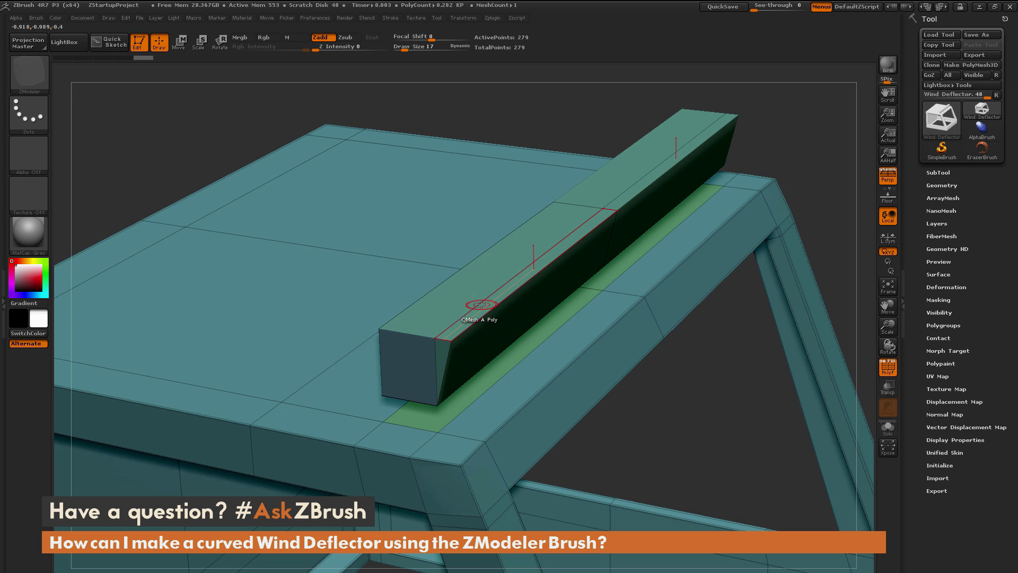
{"action": "key", "text": "ctrl+z"}
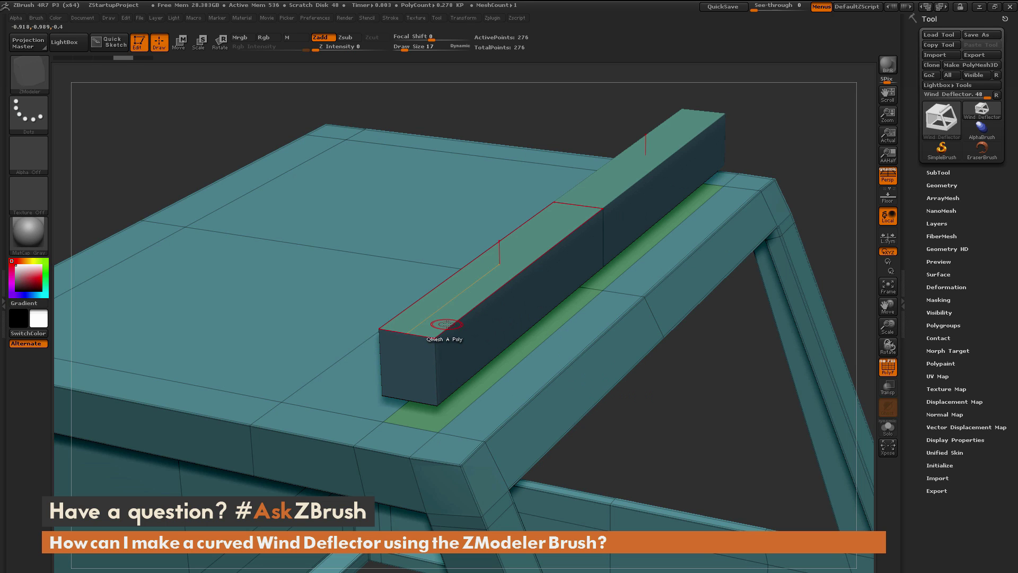
Step: Extrude the bar's upper front edge into a wedge, then extrude the wedge's sloping face up over the roof with QMesh
{"action": "left_click_drag", "start_coordinate": [449, 321], "coordinate": [495, 314]}
{"action": "left_click_drag", "start_coordinate": [666, 394], "coordinate": [739, 324], "text": "alt"}
{"action": "mouse_move", "coordinate": [821, 250]}
{"action": "left_mouse_down"}
{"action": "mouse_move", "coordinate": [811, 245]}
{"action": "mouse_move", "coordinate": [797, 267]}
{"action": "mouse_move", "coordinate": [758, 264]}
{"action": "mouse_move", "coordinate": [774, 266]}
{"action": "mouse_move", "coordinate": [768, 275]}
{"action": "left_mouse_up"}
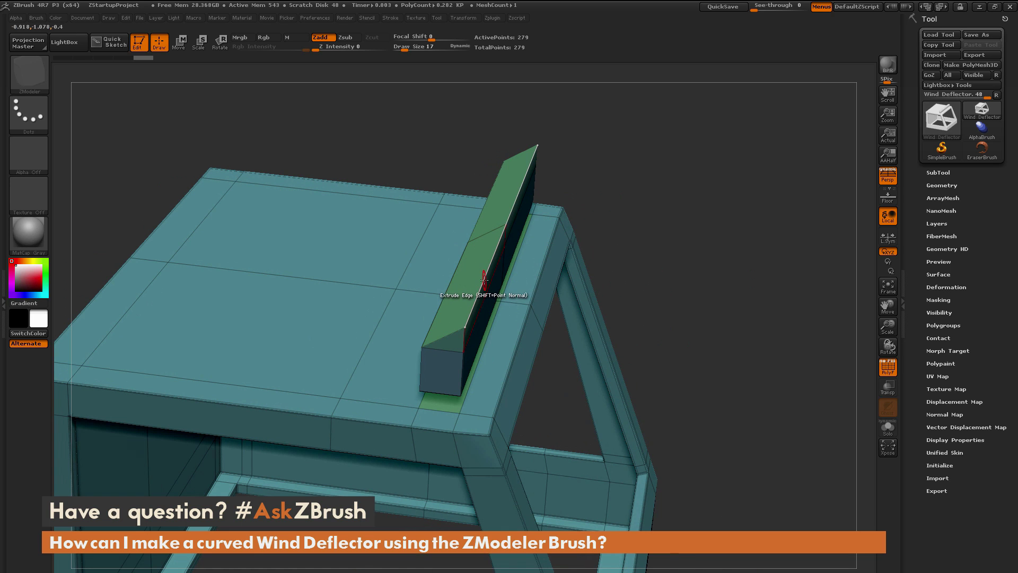
{"action": "left_click_drag", "start_coordinate": [738, 291], "coordinate": [628, 296]}
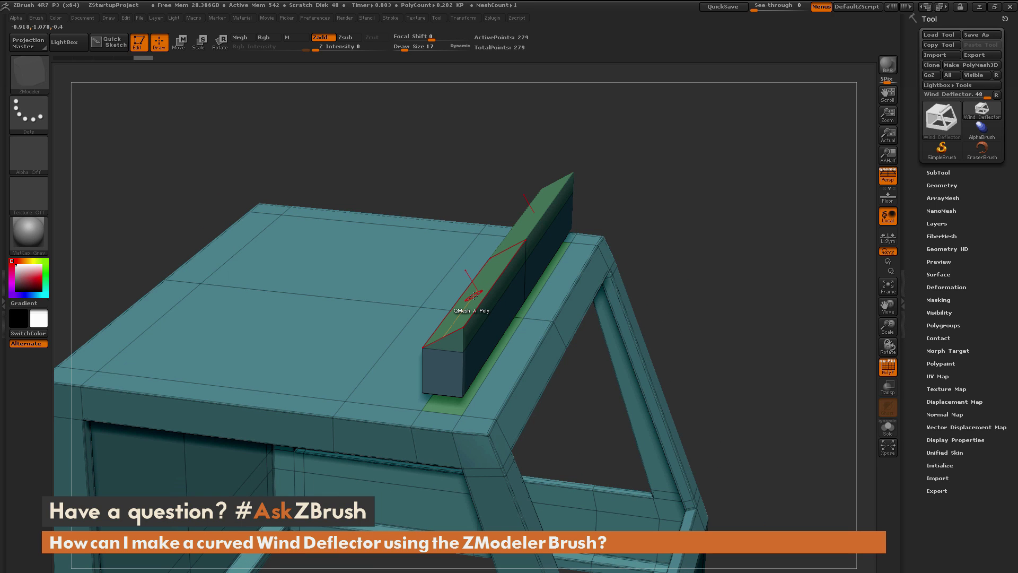
{"action": "left_click_drag", "start_coordinate": [469, 295], "coordinate": [466, 211]}
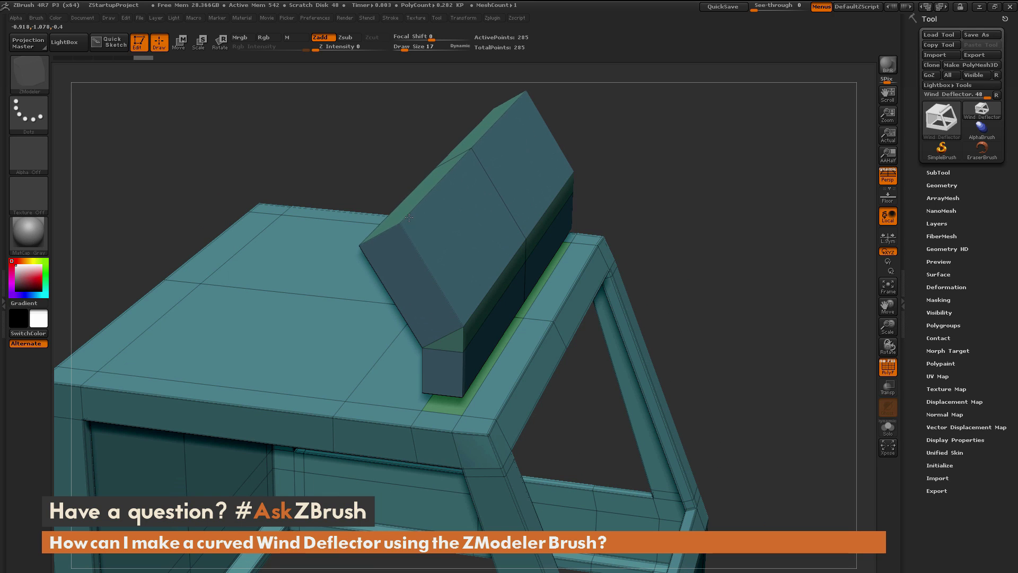
{"action": "left_click_drag", "start_coordinate": [709, 239], "coordinate": [774, 260]}
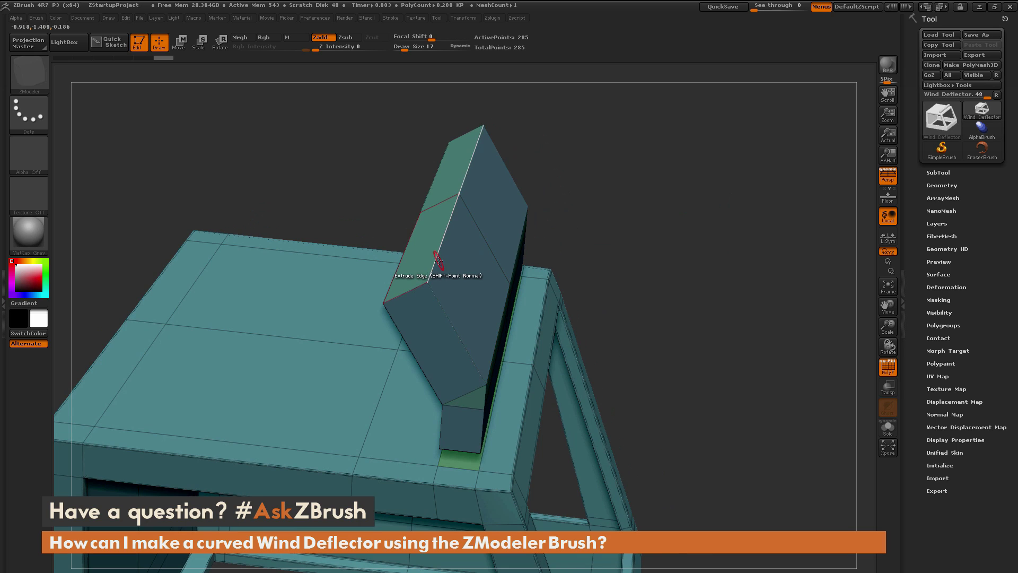
Step: Add two more angled segments to the deflector's free end with edge extrusions and QMesh, curving it over the roof
{"action": "left_click_drag", "start_coordinate": [436, 260], "coordinate": [421, 237]}
{"action": "mouse_move", "coordinate": [339, 223]}
{"action": "left_mouse_down", "text": "alt"}
{"action": "mouse_move", "coordinate": [453, 291]}
{"action": "mouse_move", "coordinate": [424, 228]}
{"action": "mouse_move", "coordinate": [340, 202]}
{"action": "left_mouse_up", "text": "alt"}
{"action": "left_click_drag", "start_coordinate": [599, 209], "coordinate": [661, 209]}
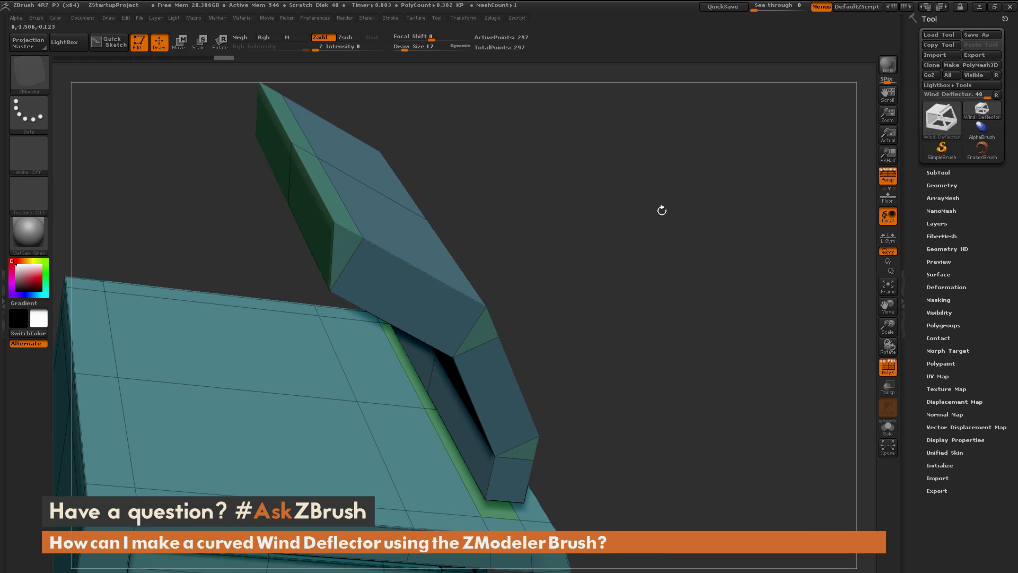
{"action": "left_click_drag", "start_coordinate": [339, 217], "coordinate": [189, 217]}
{"action": "left_click_drag", "start_coordinate": [638, 332], "coordinate": [736, 293]}
{"action": "left_click_drag", "start_coordinate": [726, 207], "coordinate": [793, 214]}
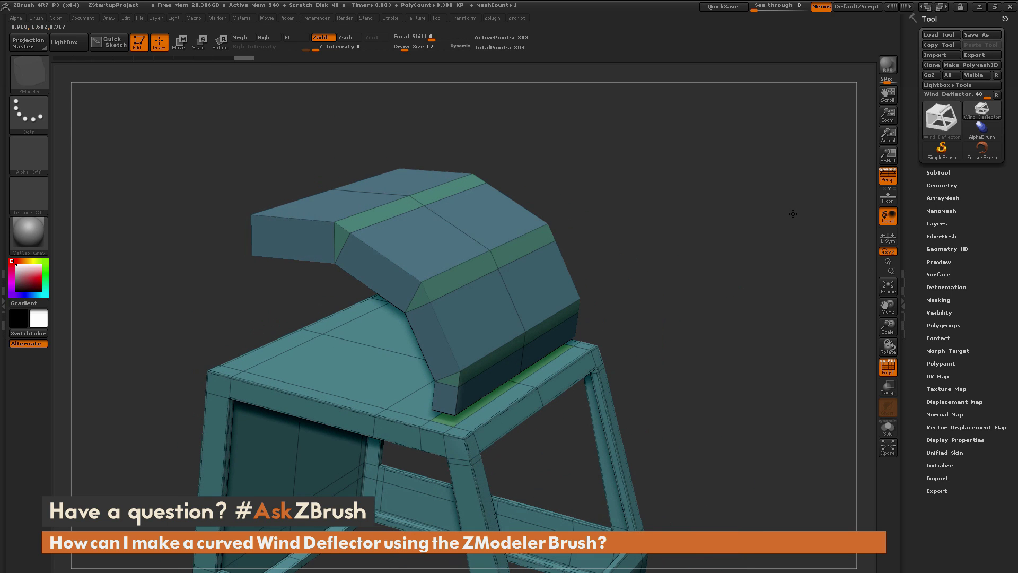
Step: Set the ZModeler edge action to Insert with Multiple EdgeLoops as target and add edge loops across the deflector's width
{"action": "left_click_drag", "start_coordinate": [732, 277], "coordinate": [757, 266]}
{"action": "left_click_drag", "start_coordinate": [751, 208], "coordinate": [711, 219]}
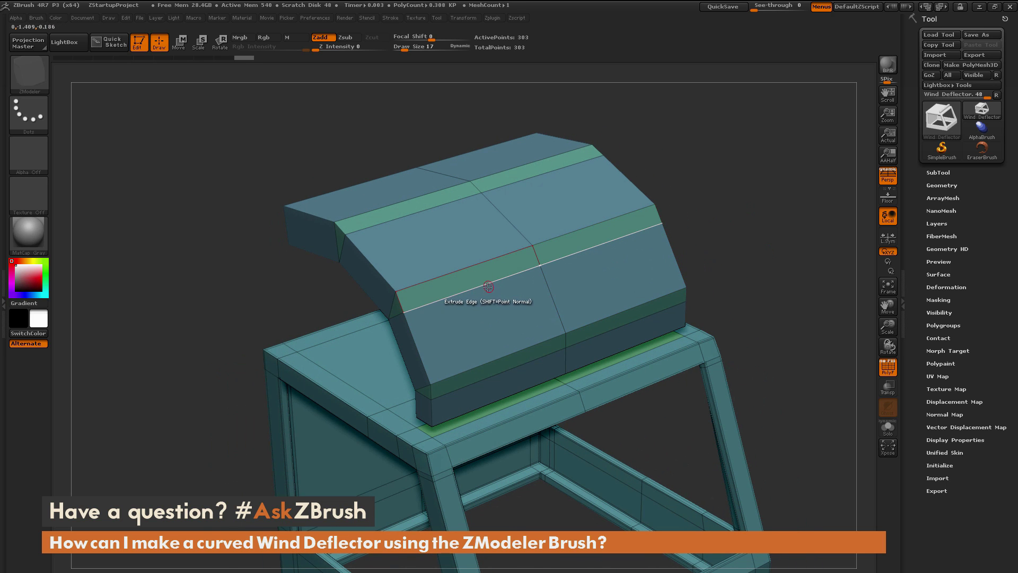
{"action": "left_click_drag", "start_coordinate": [682, 205], "coordinate": [657, 212]}
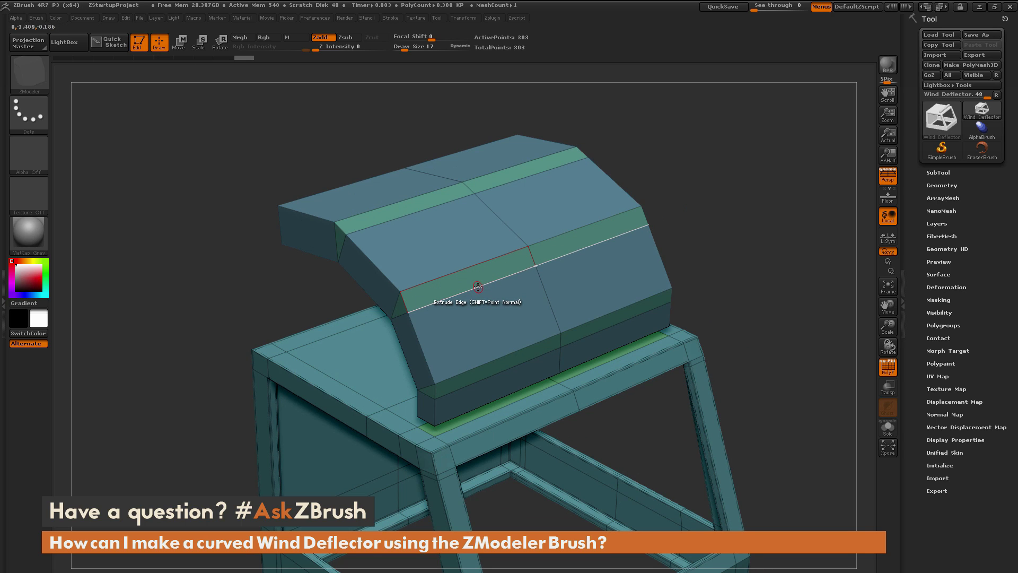
{"action": "key", "text": "space"}
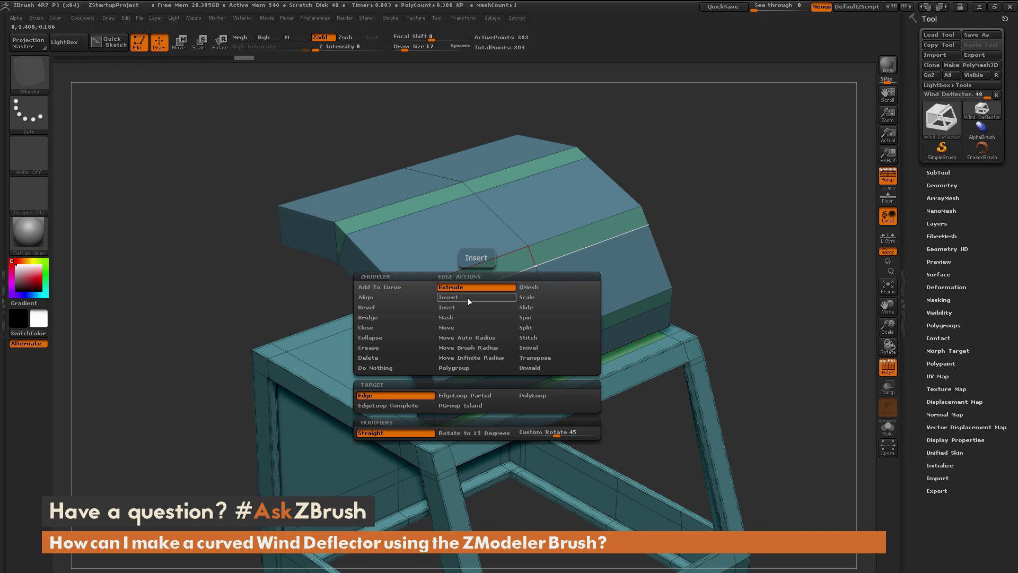
{"action": "left_click", "coordinate": [467, 298]}
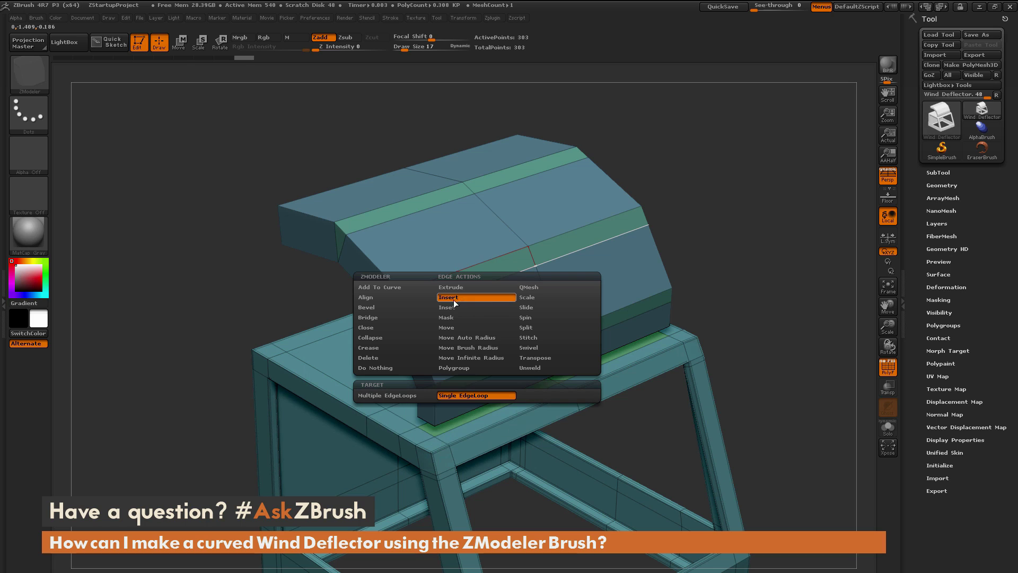
{"action": "left_click", "coordinate": [385, 395]}
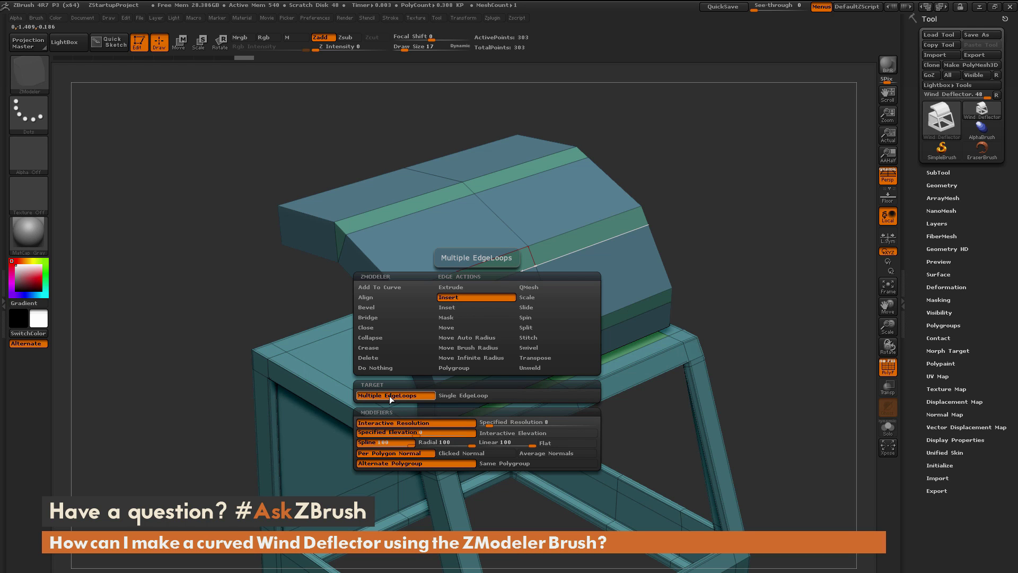
{"action": "left_click", "coordinate": [483, 288]}
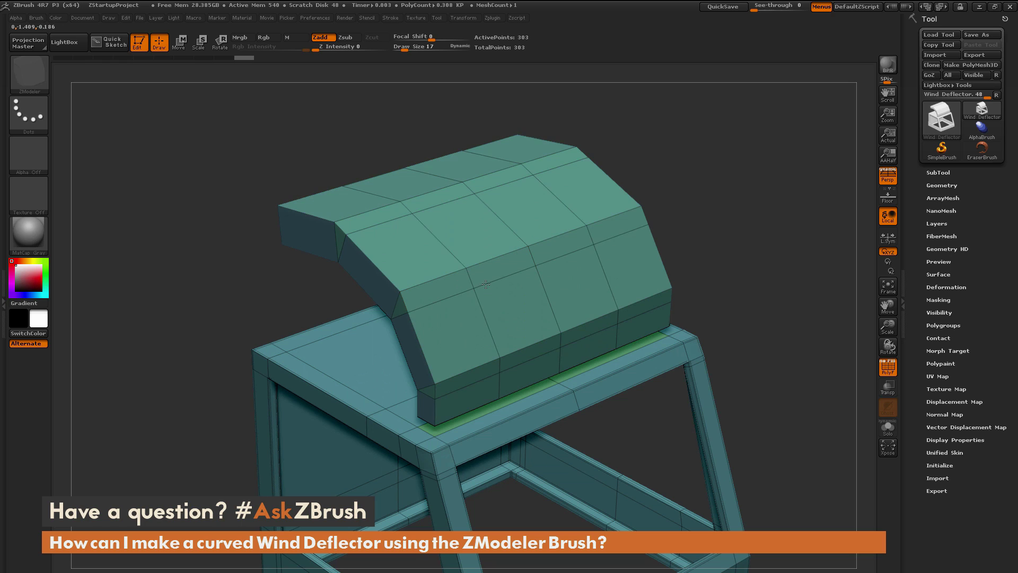
{"action": "mouse_move", "coordinate": [487, 284]}
{"action": "left_mouse_down"}
{"action": "mouse_move", "coordinate": [608, 246]}
{"action": "mouse_move", "coordinate": [484, 278]}
{"action": "left_mouse_up"}
Step: Mark the middle band of polygons over the deflector's outer surface and raise it slightly with QMesh
{"action": "mouse_move", "coordinate": [716, 261]}
{"action": "left_mouse_down"}
{"action": "mouse_move", "coordinate": [704, 250]}
{"action": "mouse_move", "coordinate": [718, 277]}
{"action": "left_mouse_up"}
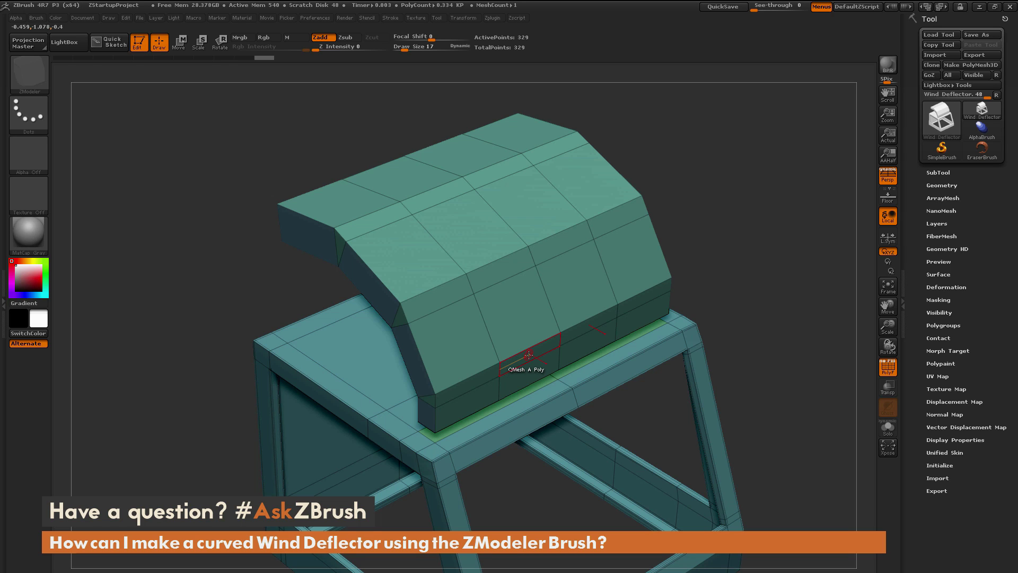
{"action": "mouse_move", "coordinate": [528, 354]}
{"action": "left_mouse_down"}
{"action": "mouse_move", "coordinate": [509, 255]}
{"action": "mouse_move", "coordinate": [428, 194]}
{"action": "mouse_move", "coordinate": [459, 159]}
{"action": "left_mouse_up"}
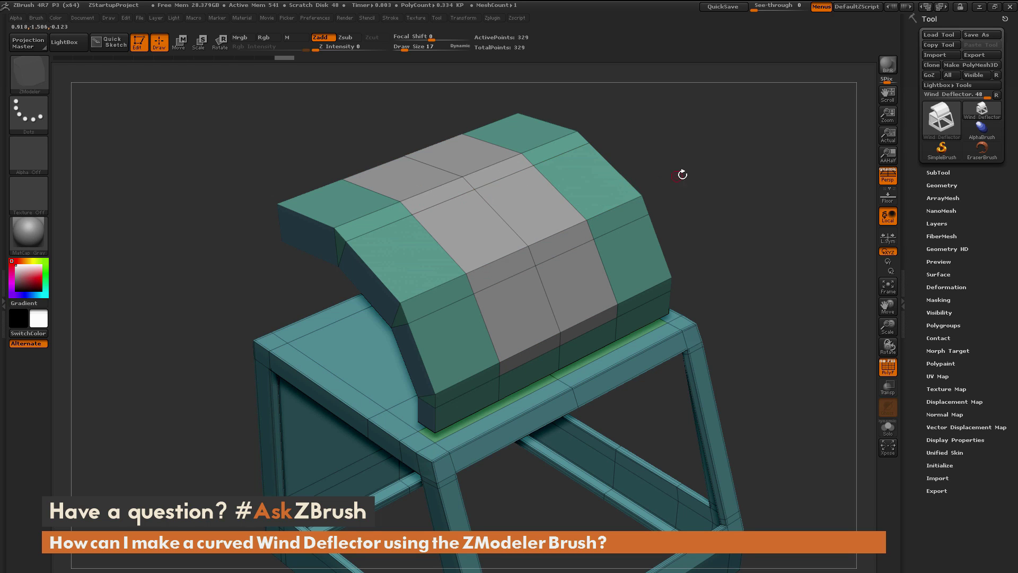
{"action": "left_click_drag", "start_coordinate": [682, 173], "coordinate": [691, 164]}
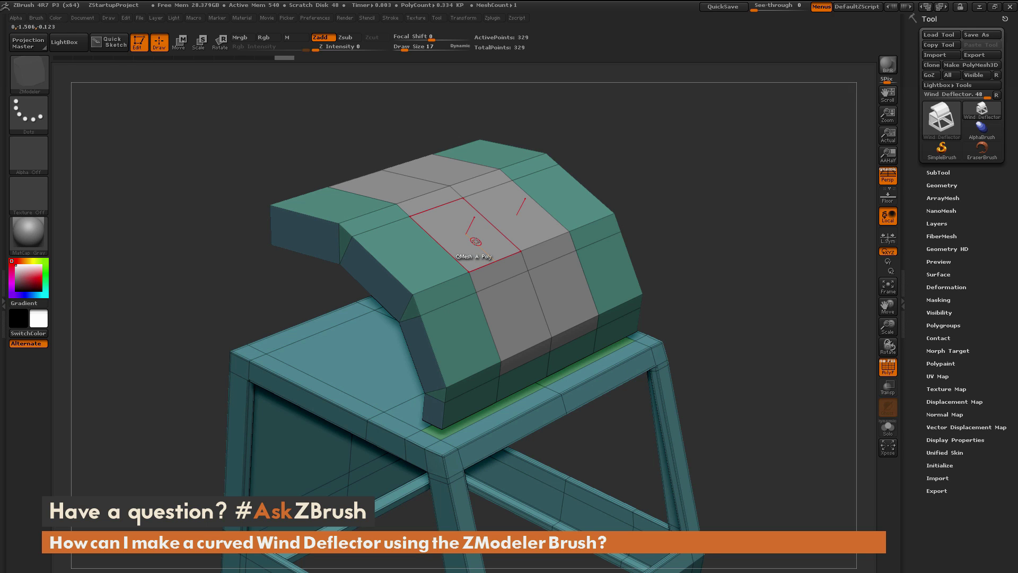
{"action": "left_click_drag", "start_coordinate": [476, 239], "coordinate": [478, 228]}
{"action": "key", "text": "ctrl+z"}
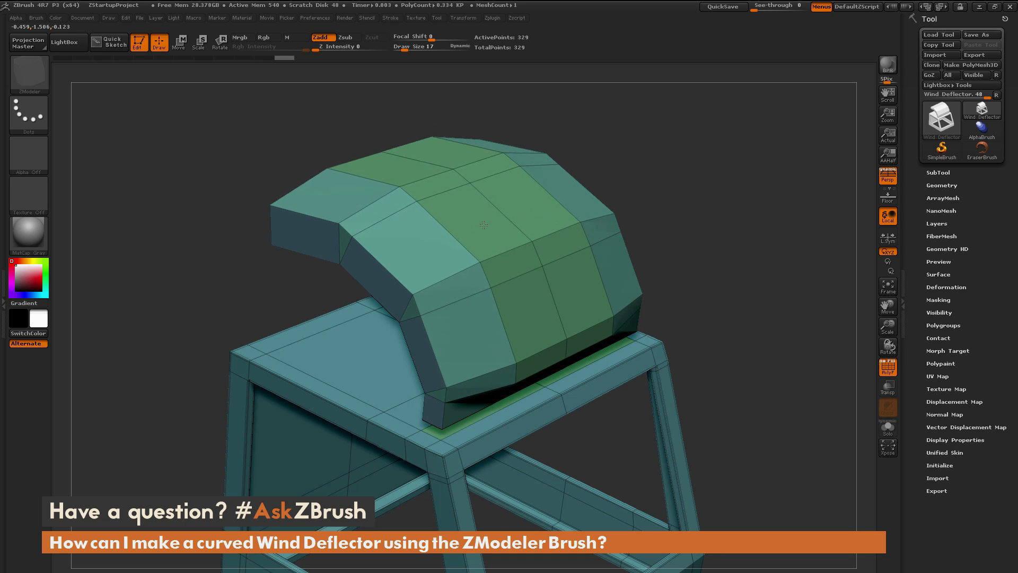
Step: Add more edge loops within the raised middle band, then mark its central strips and raise them slightly with QMesh
{"action": "left_click_drag", "start_coordinate": [779, 282], "coordinate": [643, 282]}
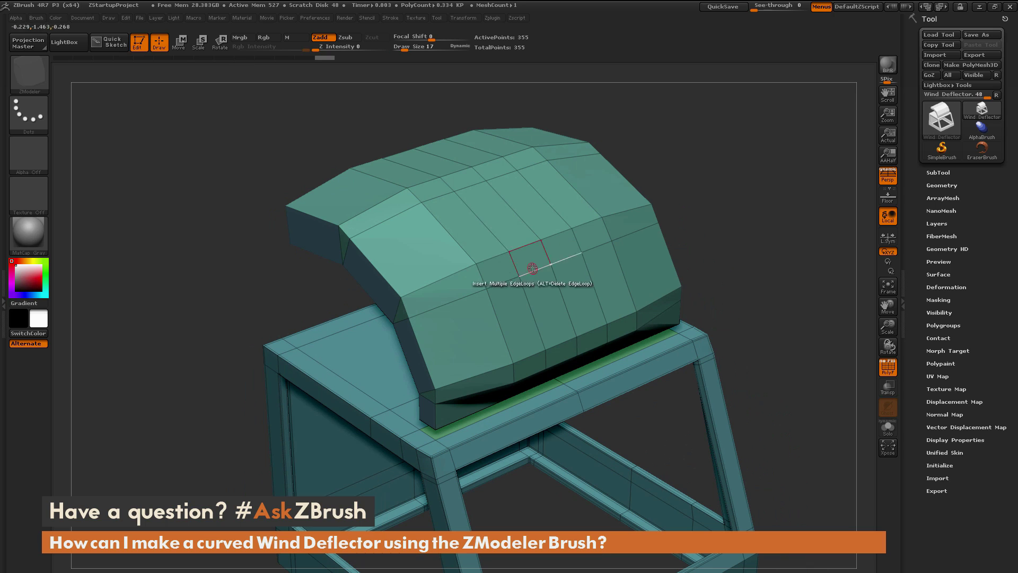
{"action": "left_click_drag", "start_coordinate": [526, 257], "coordinate": [440, 158], "text": "alt"}
{"action": "left_click_drag", "start_coordinate": [507, 227], "coordinate": [505, 211]}
{"action": "left_click_drag", "start_coordinate": [737, 204], "coordinate": [742, 241], "text": "alt"}
{"action": "left_click_drag", "start_coordinate": [356, 211], "coordinate": [385, 260]}
{"action": "left_click_drag", "start_coordinate": [620, 180], "coordinate": [574, 202]}
{"action": "left_click_drag", "start_coordinate": [571, 229], "coordinate": [758, 238]}
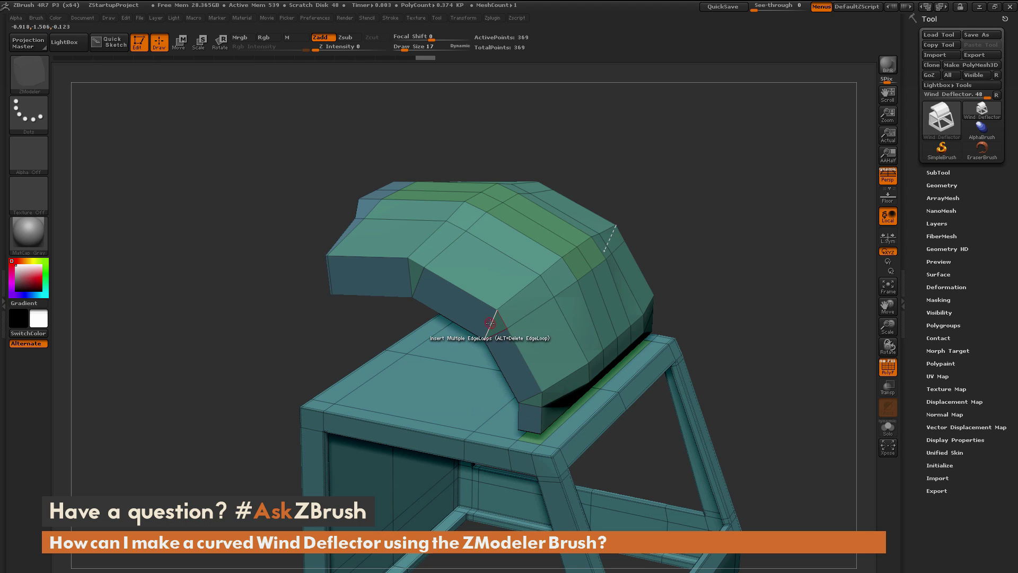
Step: Switch multiple edge loop insertion to Interactive Elevation and insert elevated loops through the deflector's thickness to round its side edges
{"action": "key", "text": "space"}
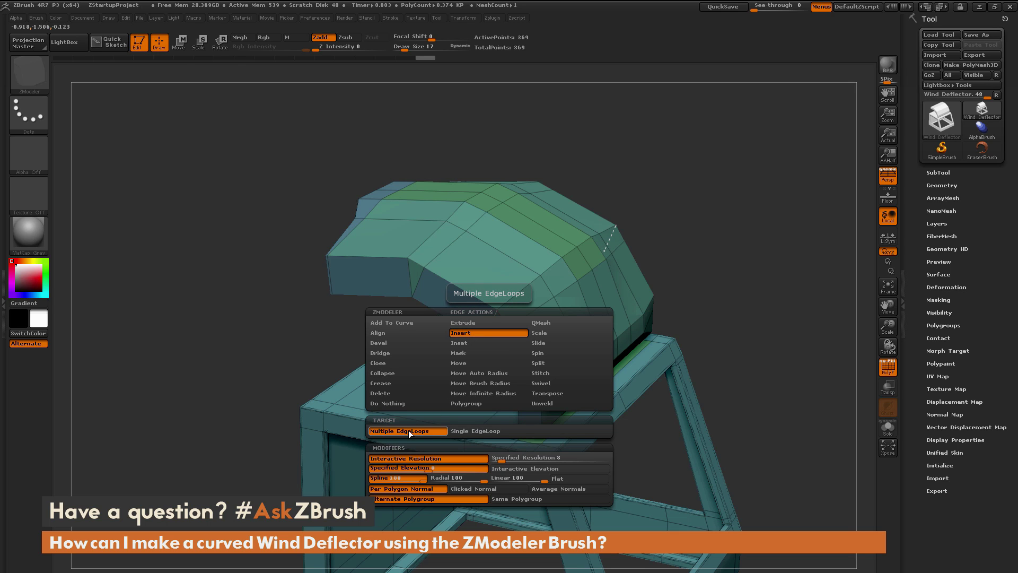
{"action": "left_click", "coordinate": [512, 470]}
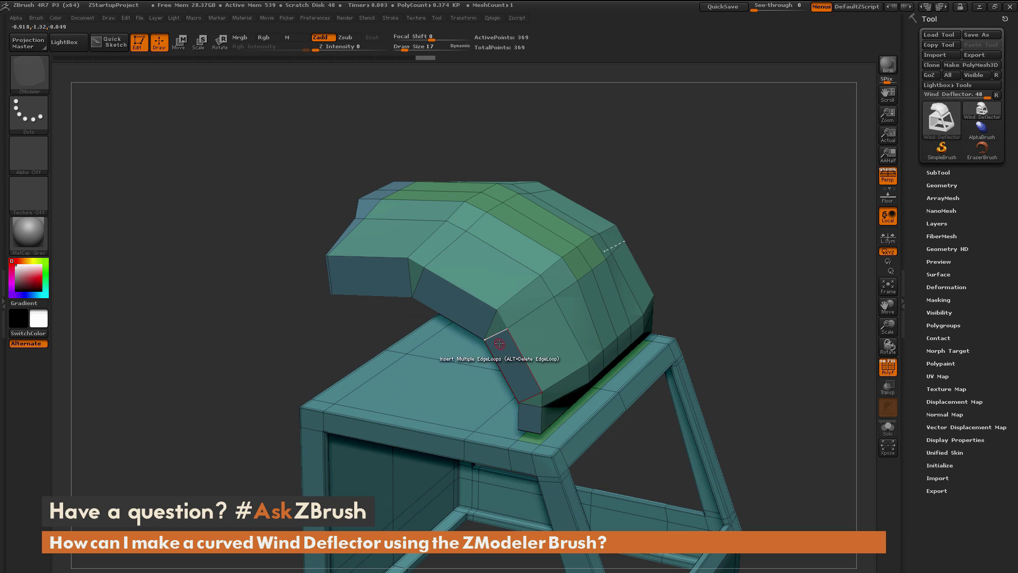
{"action": "left_click_drag", "start_coordinate": [490, 324], "coordinate": [575, 305]}
{"action": "left_click_drag", "start_coordinate": [732, 286], "coordinate": [673, 255]}
{"action": "left_click_drag", "start_coordinate": [420, 337], "coordinate": [695, 273]}
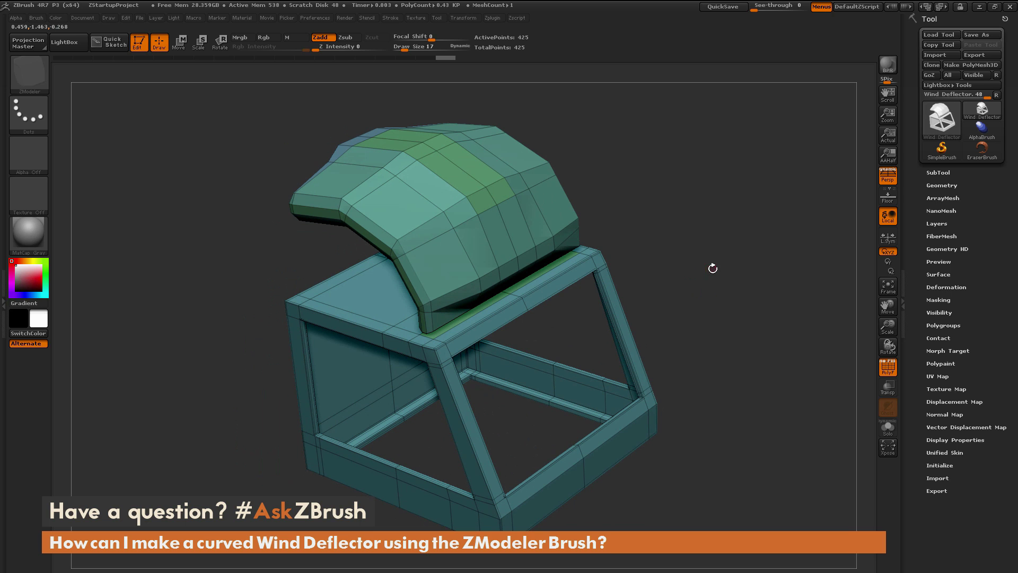
{"action": "left_click_drag", "start_coordinate": [753, 290], "coordinate": [752, 281]}
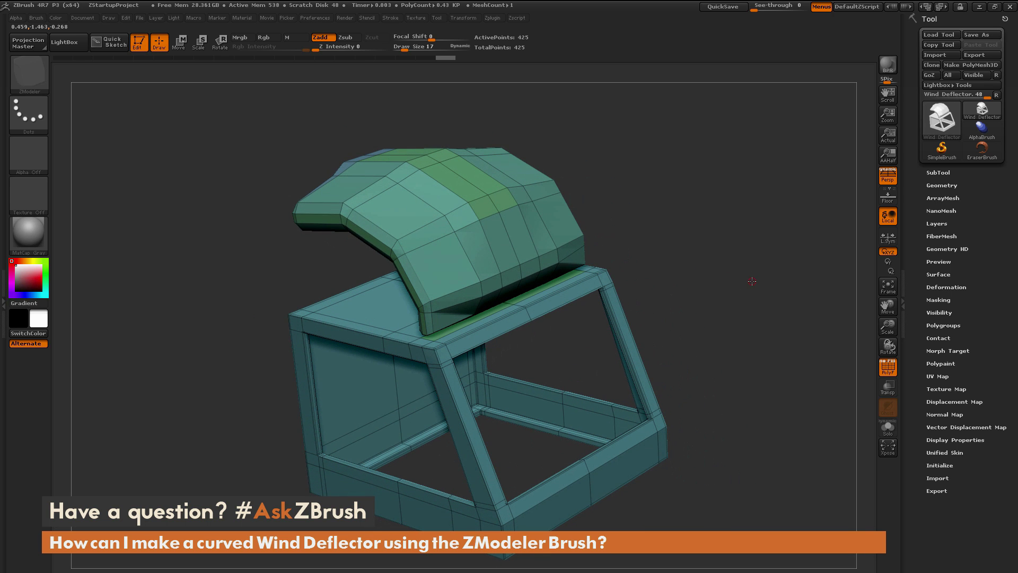